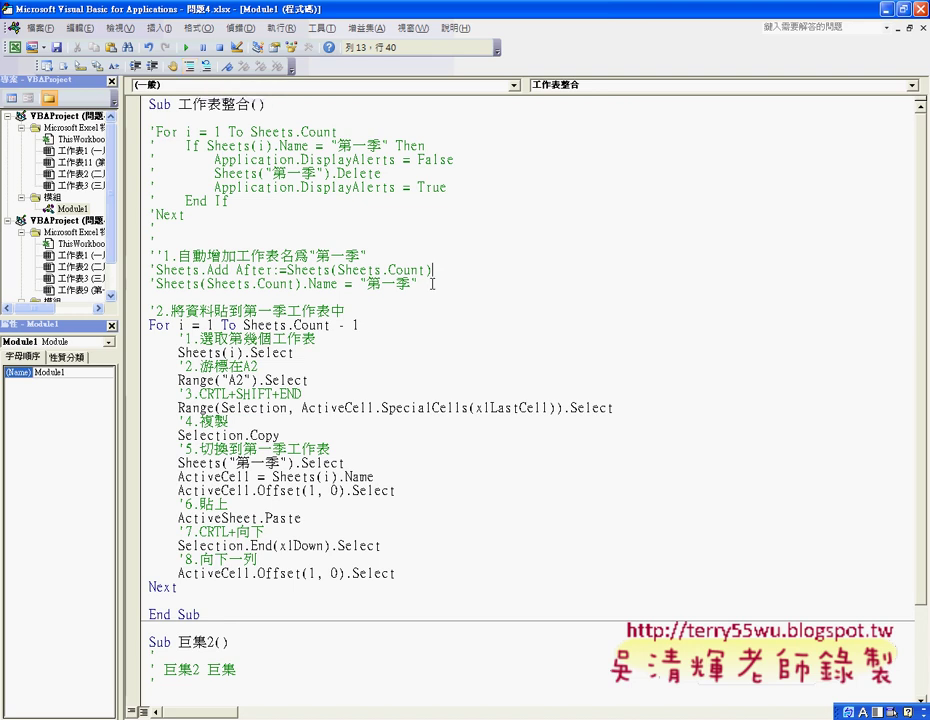
Step: Uncompress nothing: uncomment then undo the Sheets.Add and delete-loop blocks, and add blank lines after the Name line
drag(432, 284, 145, 272)
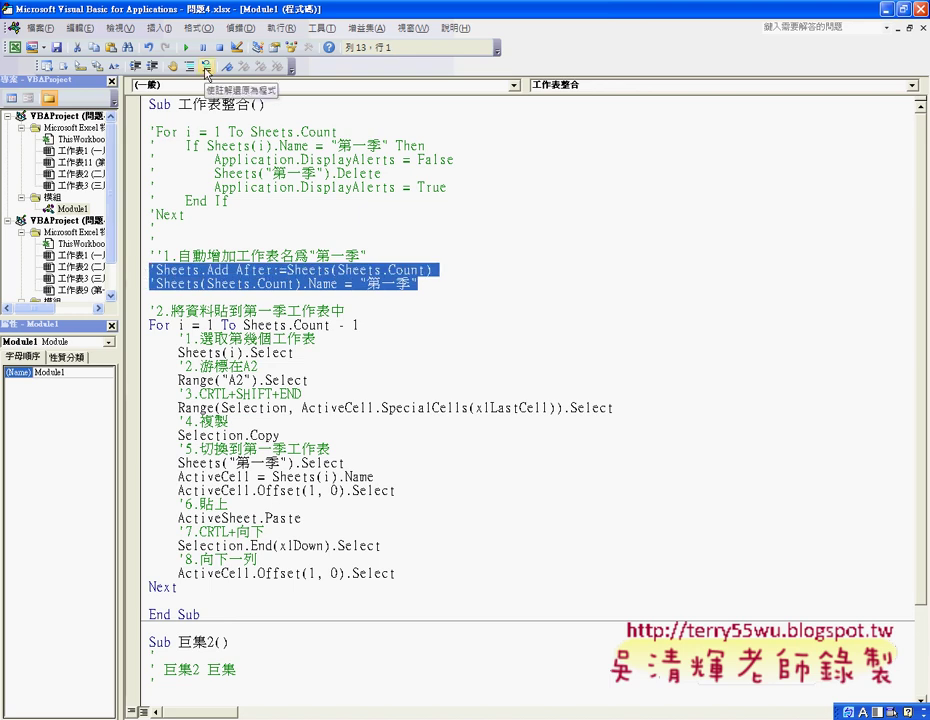
click(205, 67)
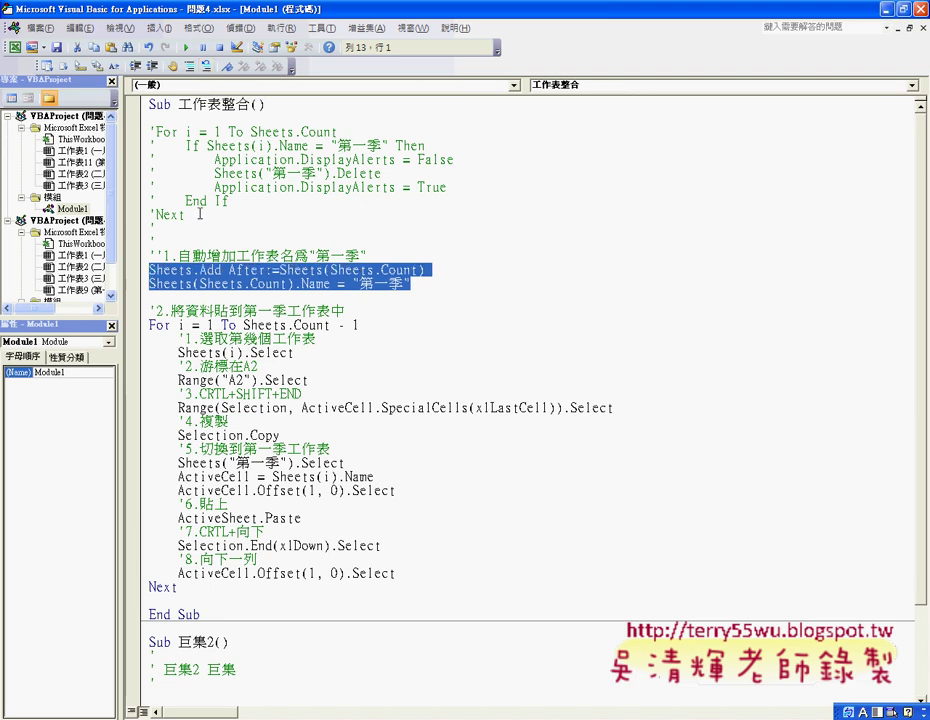
drag(199, 213, 149, 131)
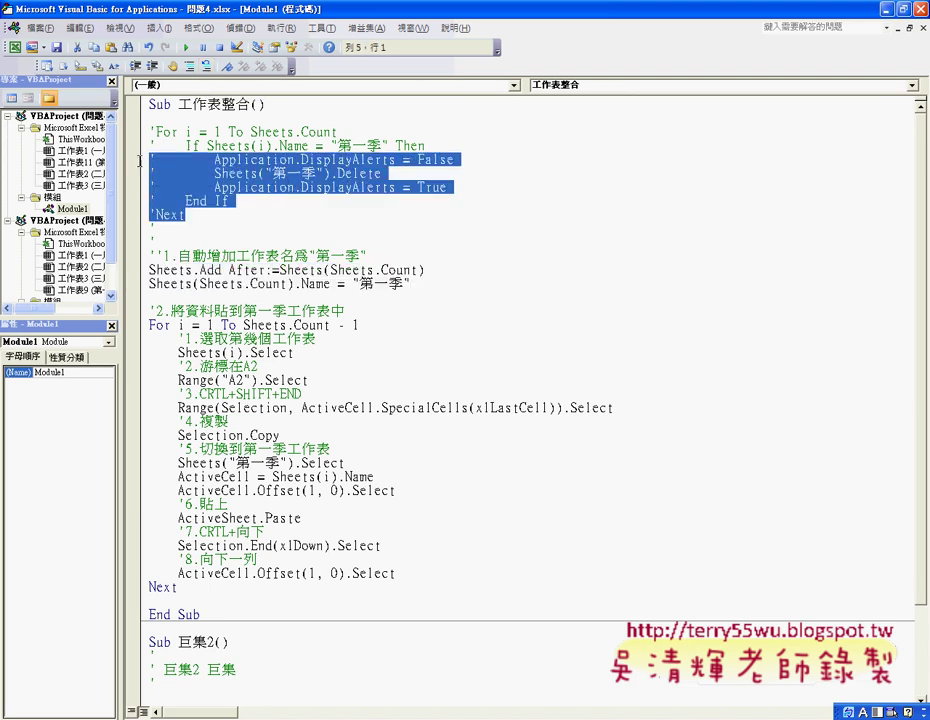
click(207, 67)
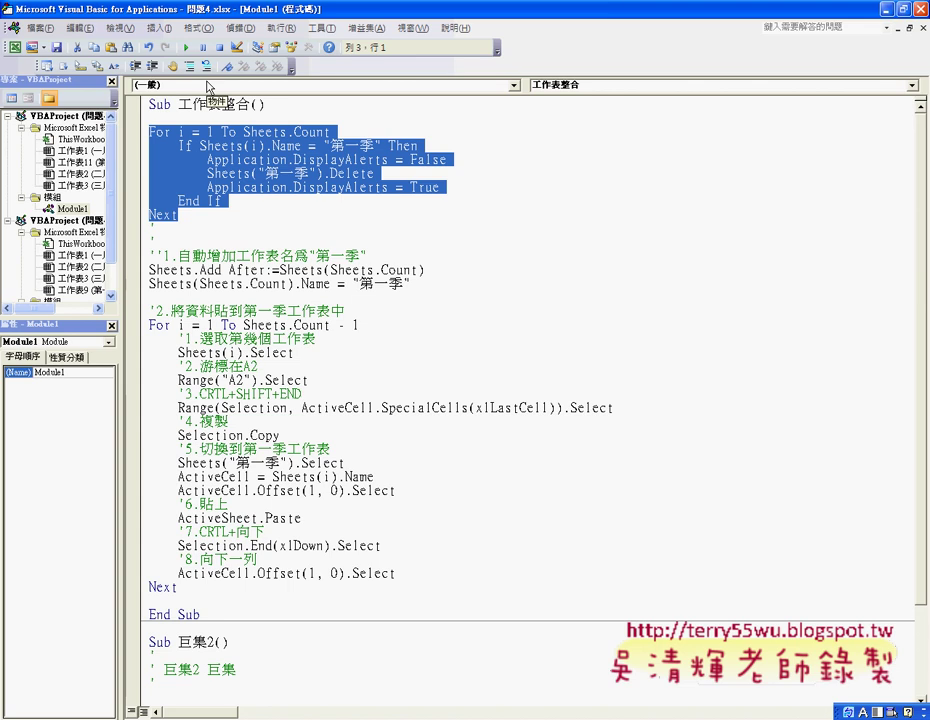
key(ctrl+z)
key(ctrl+z)
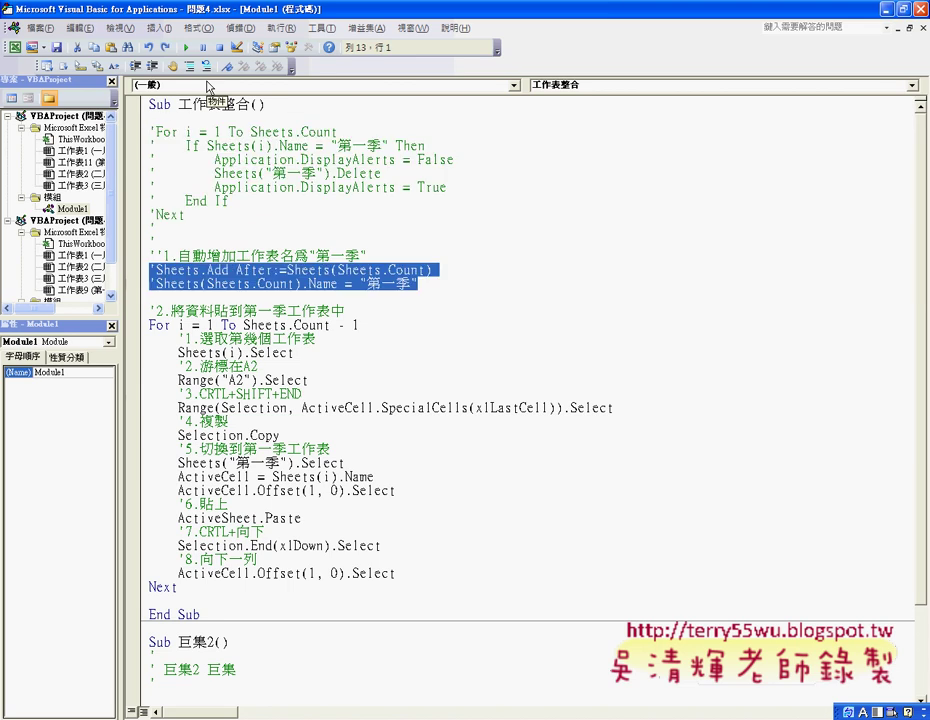
click(440, 284)
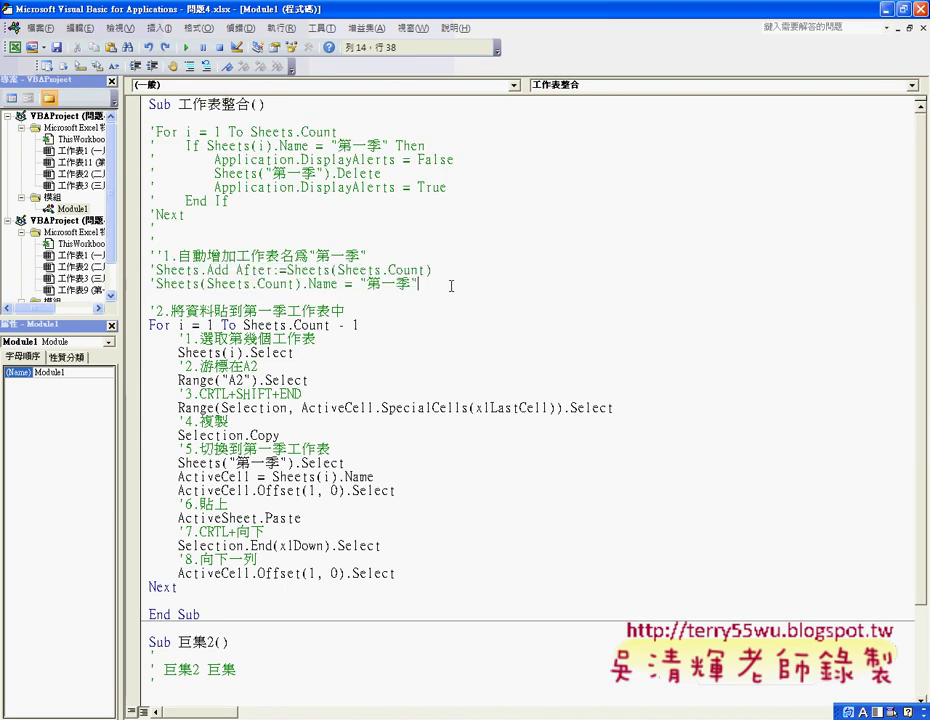
key(Return)
key(Return)
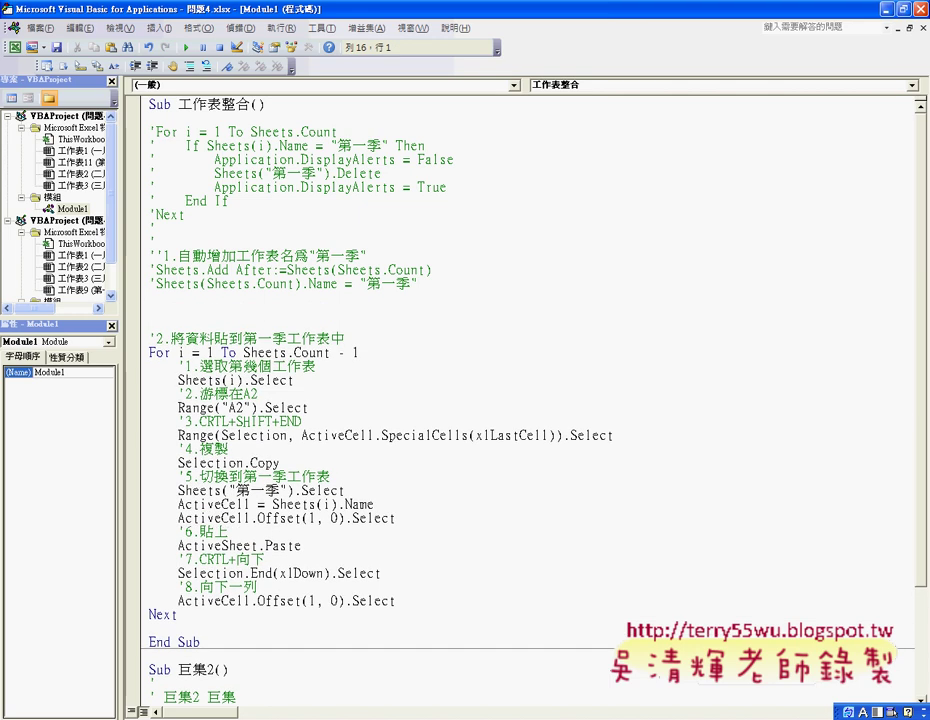
Step: Paste the five lines that select 第一季, clear its contents from A1 and reselect 一月
text(Sheets("第一季").Select     Range("A1").Select     Range(Selection, ActiveCell.SpecialCells(xlLastCell)).Select     Selection.ClearContents     Sheets("一月").Select)
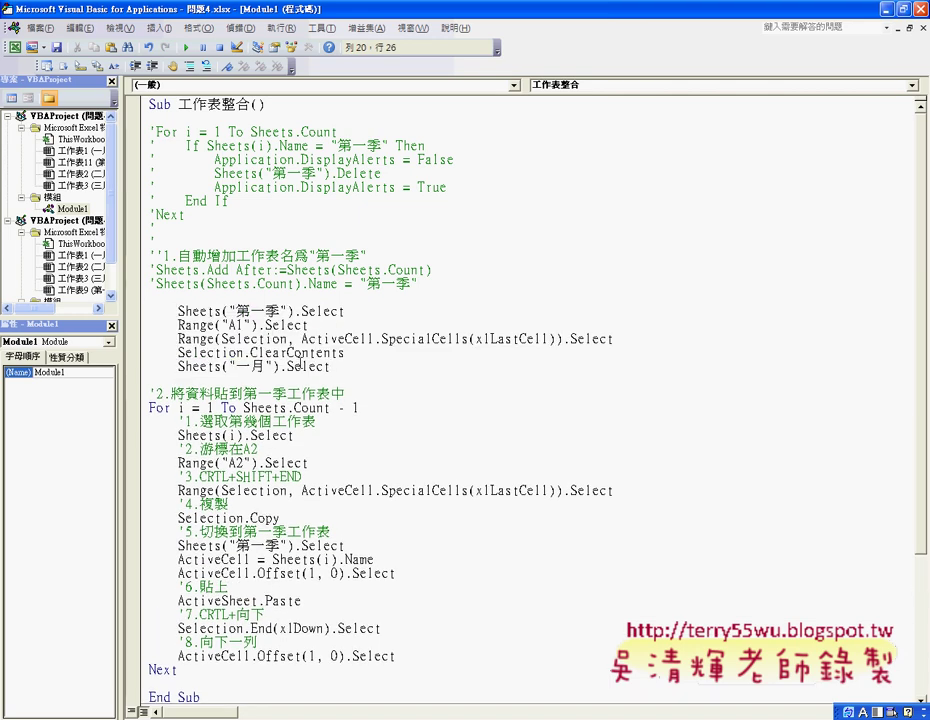
mouse_move(413, 367)
mouse_down()
mouse_move(244, 339)
mouse_move(148, 311)
mouse_up()
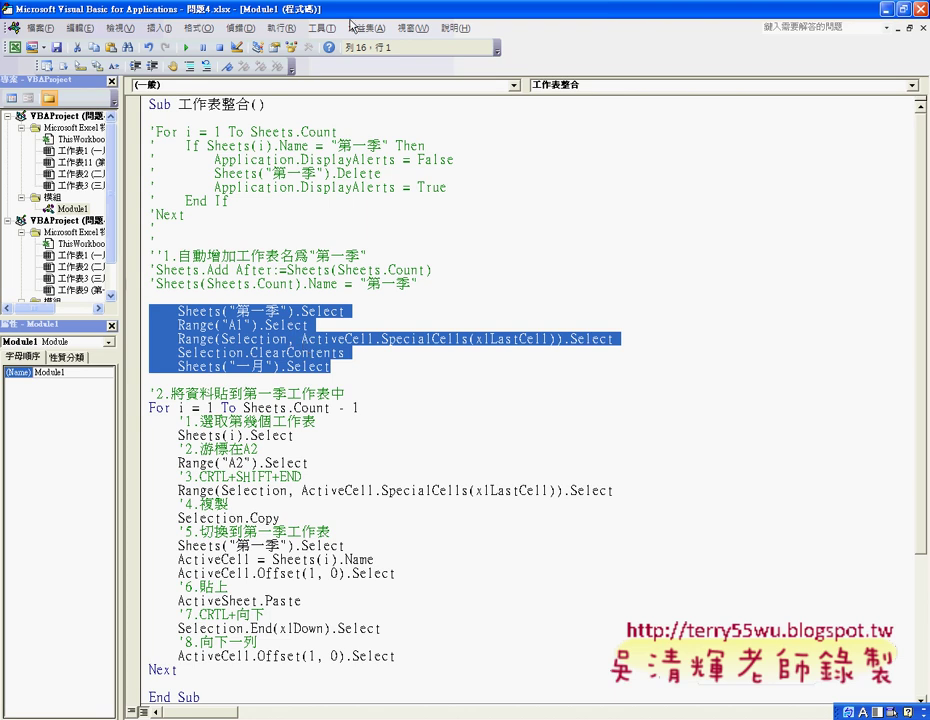
Step: Dock the editor beside Excel, run 工作表整合 and review the 第一季 results
key(super+Right)
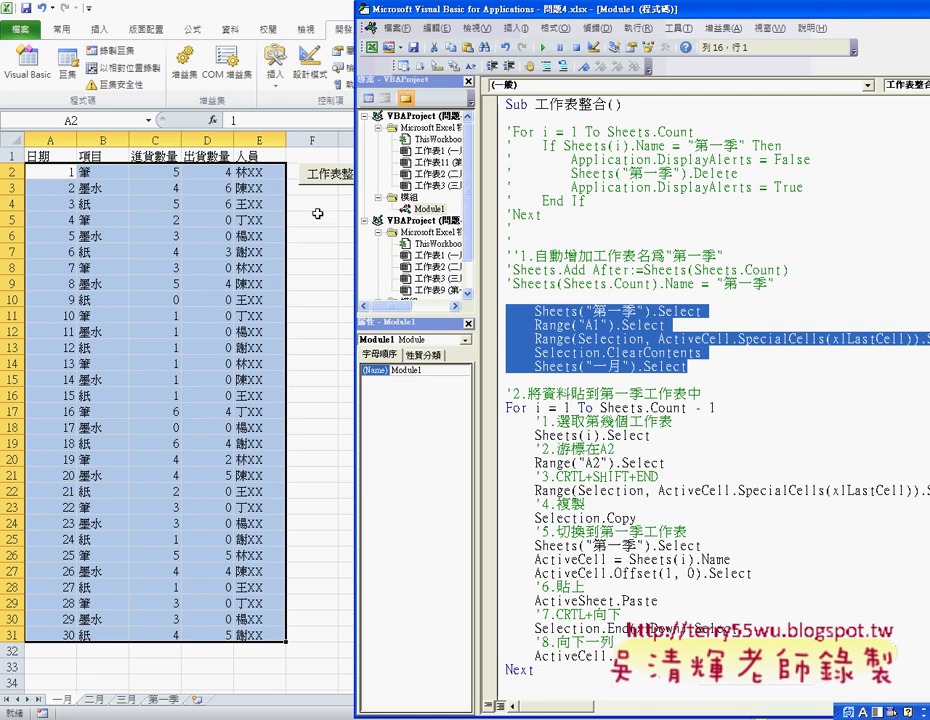
click(318, 217)
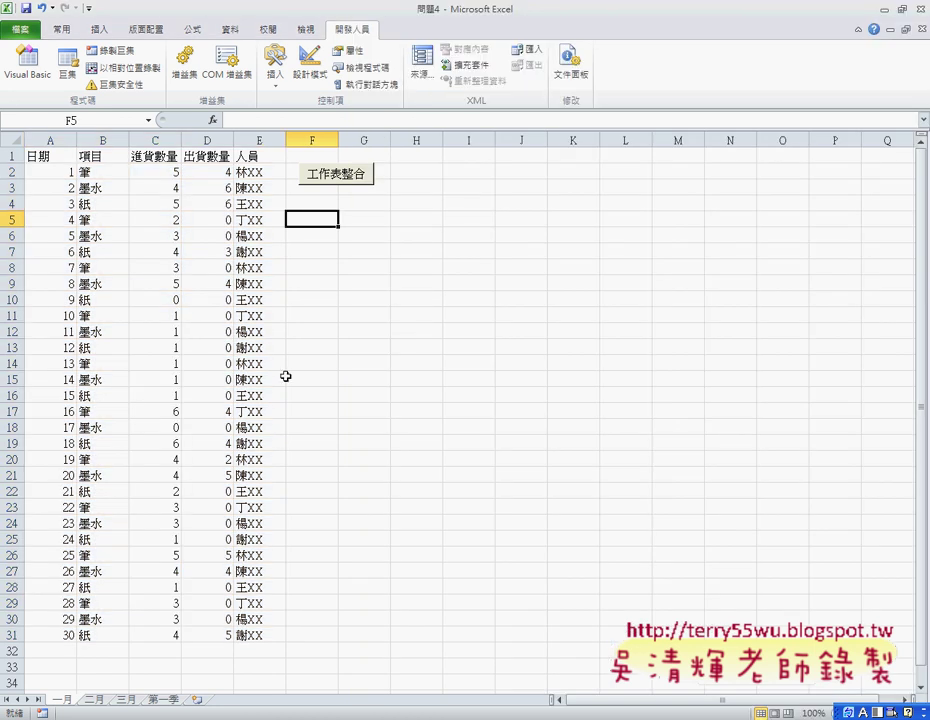
click(355, 174)
scroll(178, 604, up, 4)
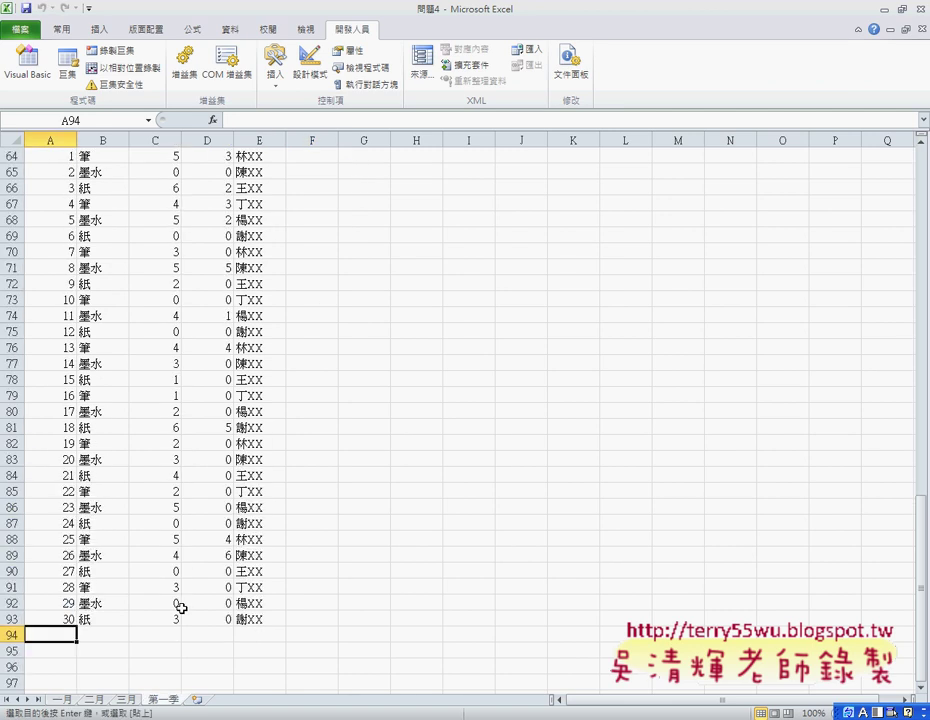
scroll(178, 604, up, 16)
scroll(180, 606, up, 5)
scroll(181, 608, down, 8)
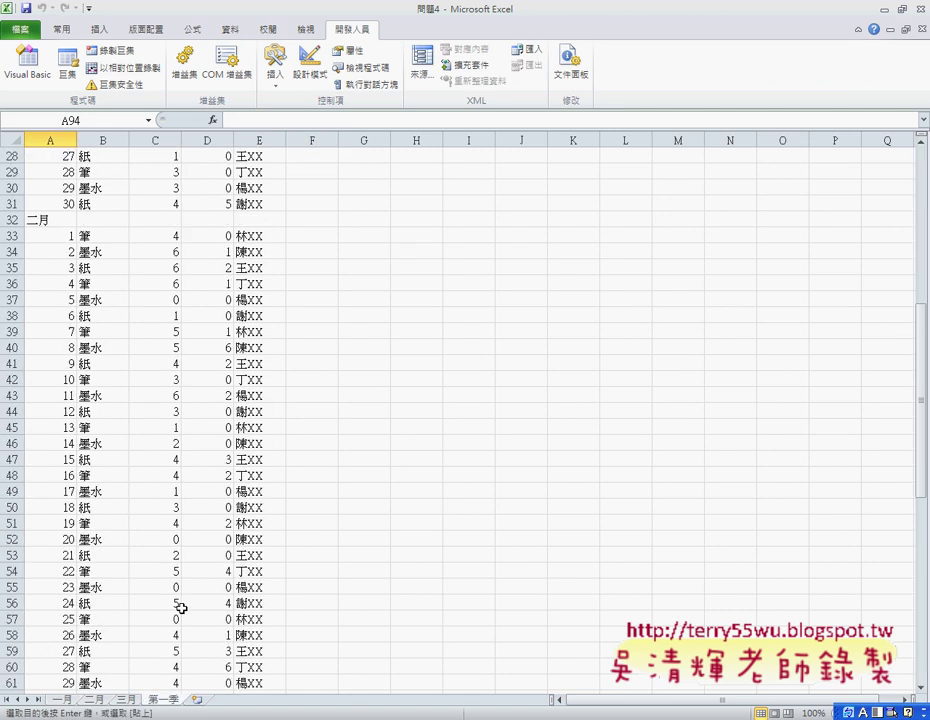
scroll(182, 606, down, 10)
scroll(182, 606, down, 4)
Step: Run 工作表整合 again from 一月 and confirm 第一季 still ends at row 93
click(63, 700)
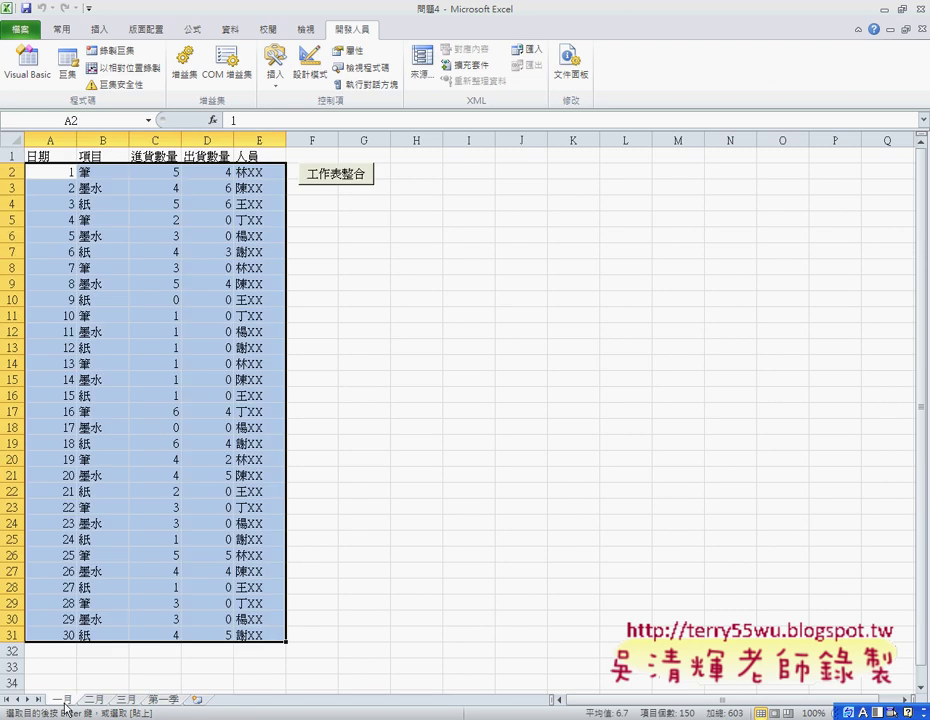
click(340, 176)
scroll(268, 338, up, 3)
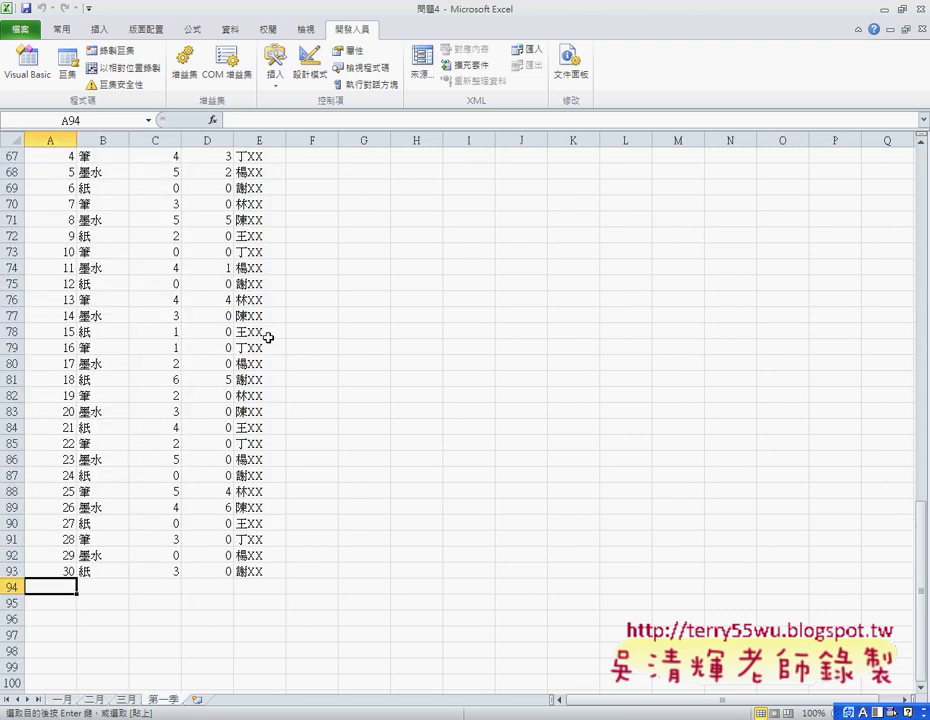
scroll(268, 338, up, 12)
scroll(268, 338, up, 6)
scroll(268, 338, up, 4)
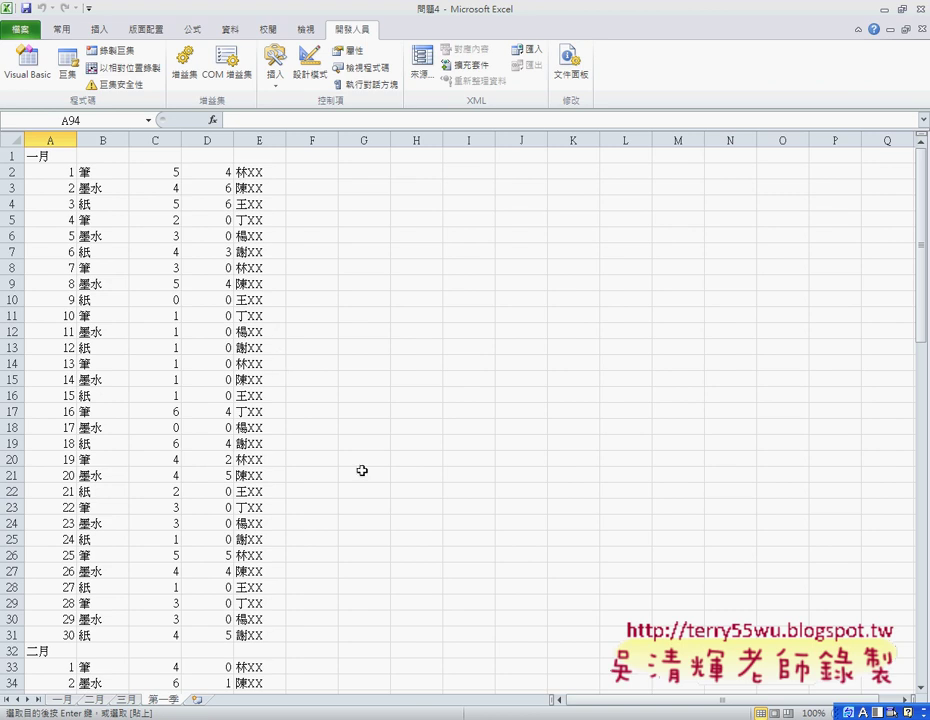
key(alt+F11)
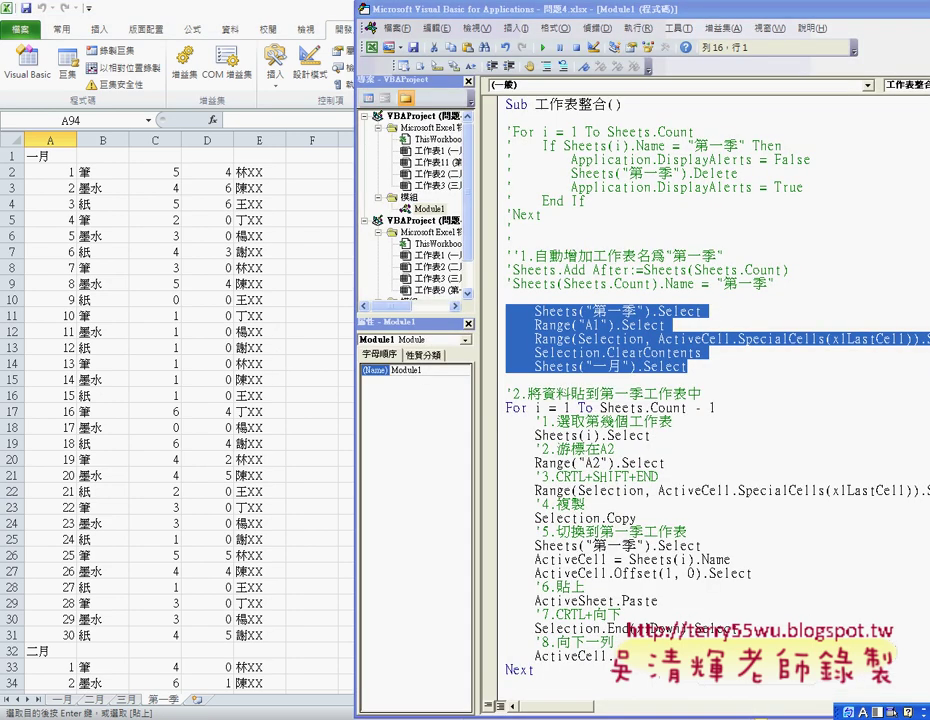
double_click(423, 14)
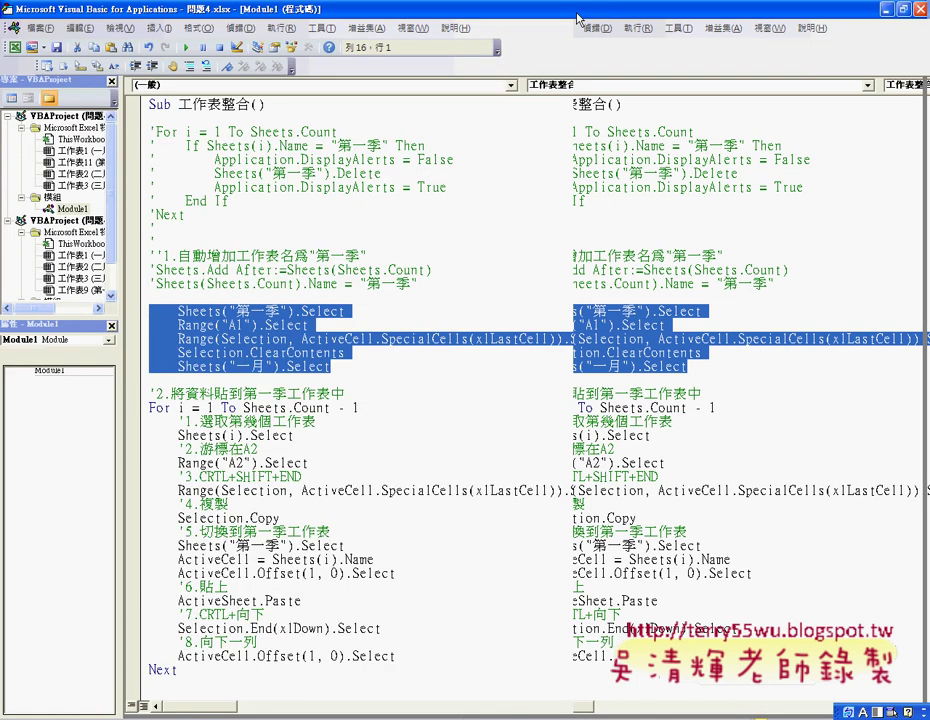
click(312, 326)
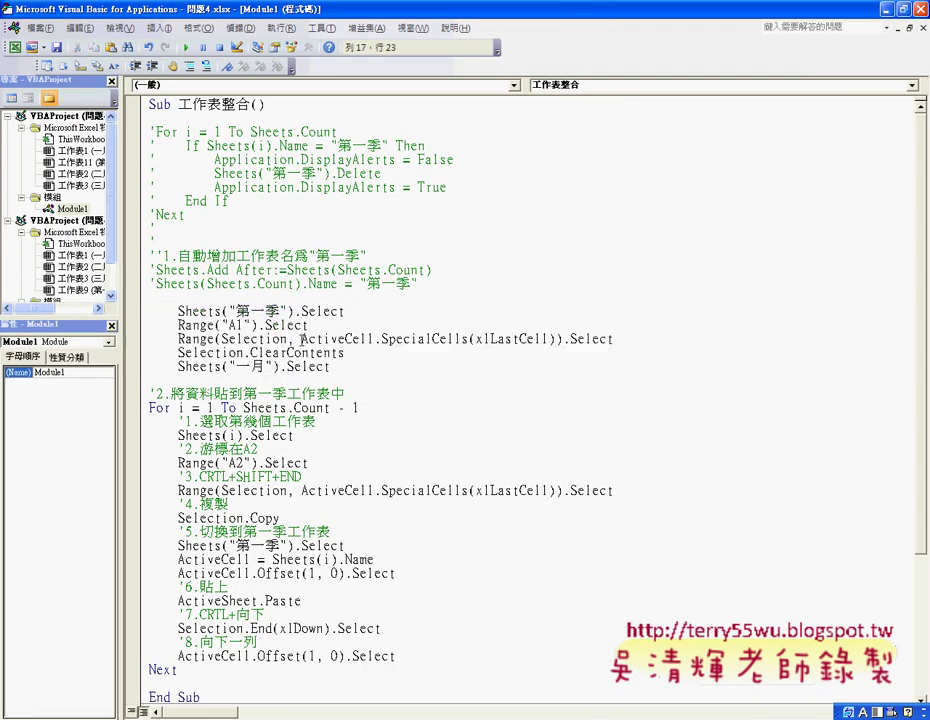
click(324, 367)
drag(330, 367, 150, 312)
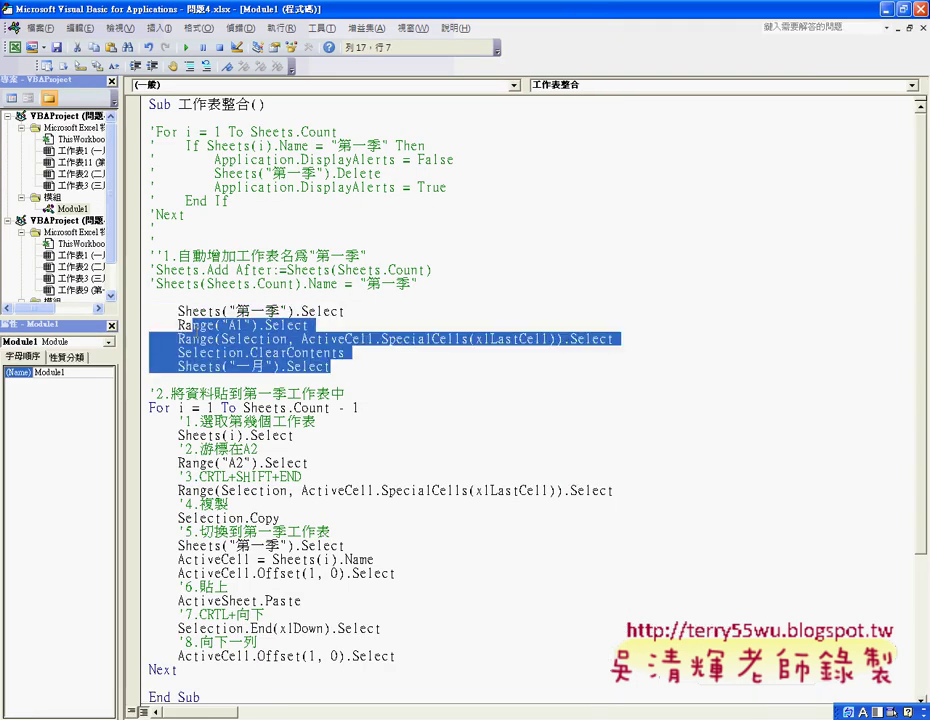
click(229, 326)
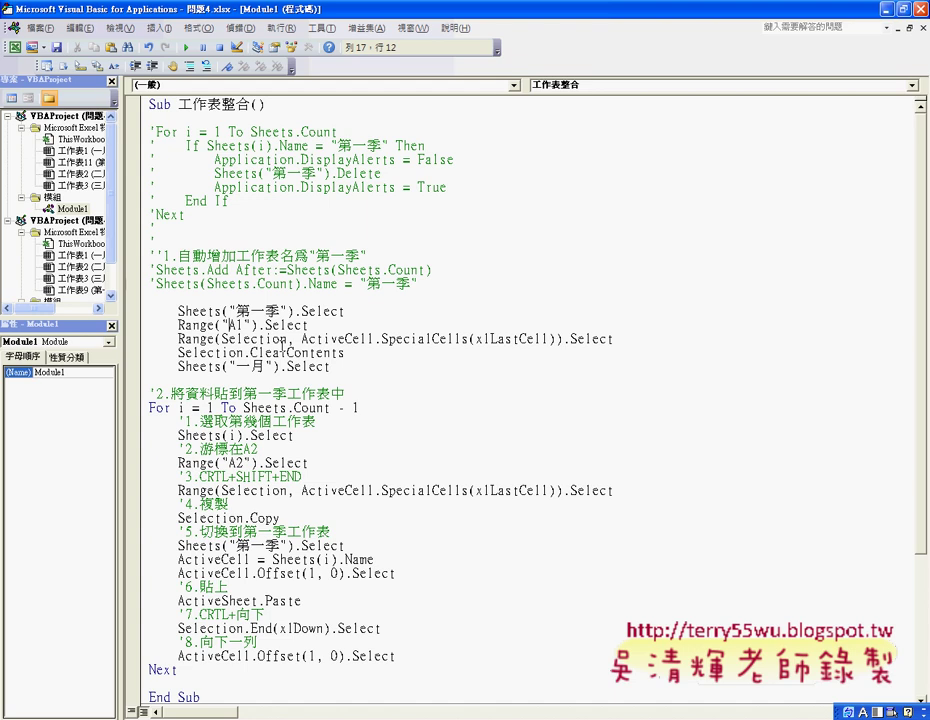
drag(178, 339, 563, 339)
click(563, 339)
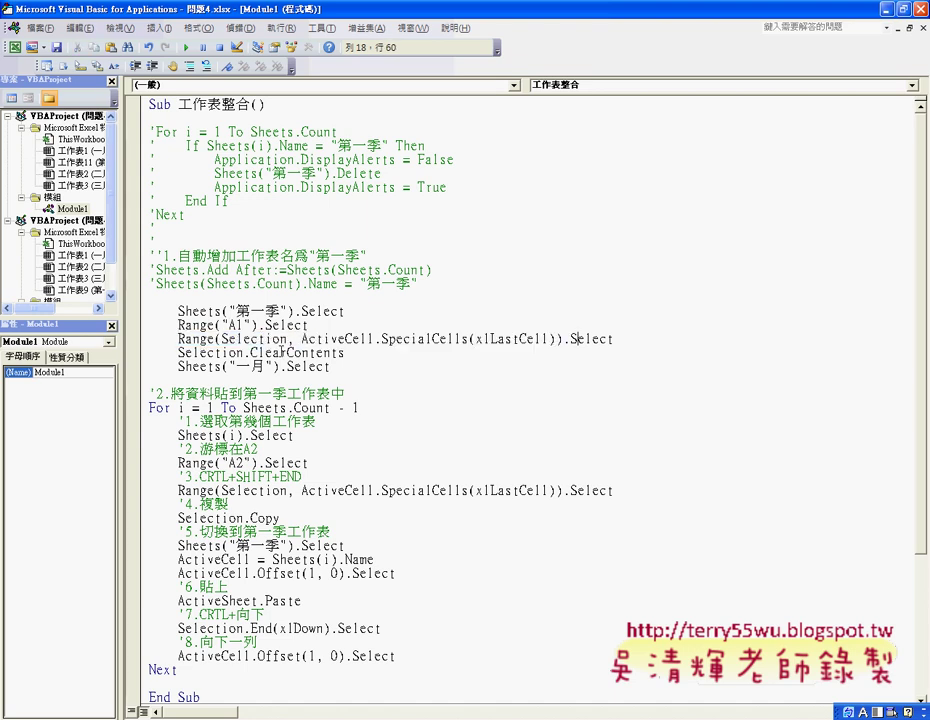
double_click(201, 352)
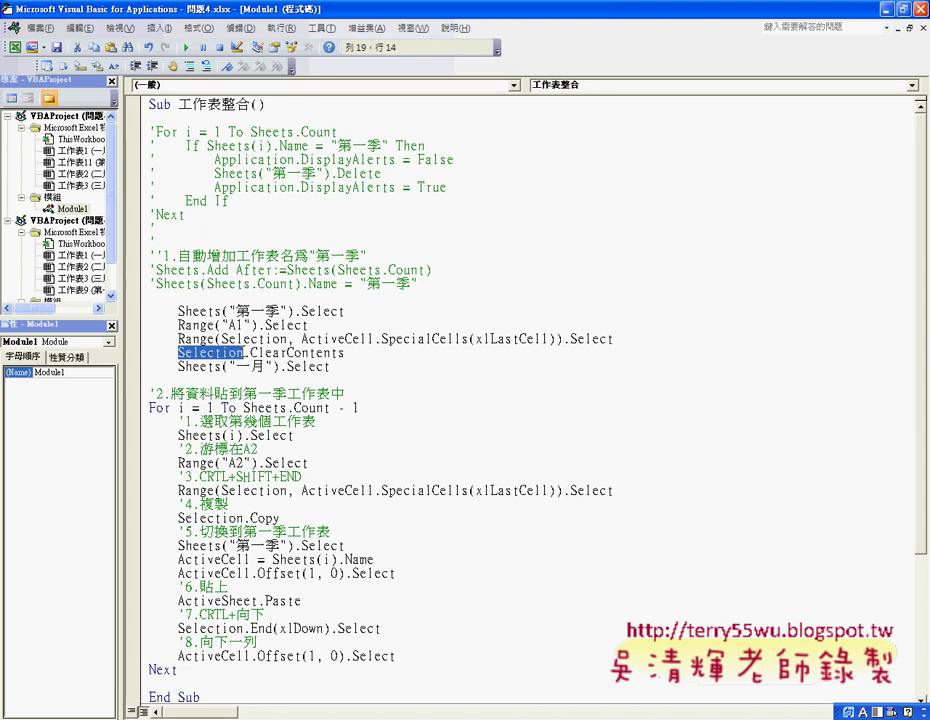
mouse_move(348, 353)
mouse_down()
mouse_move(155, 350)
mouse_move(300, 339)
mouse_up()
click(229, 352)
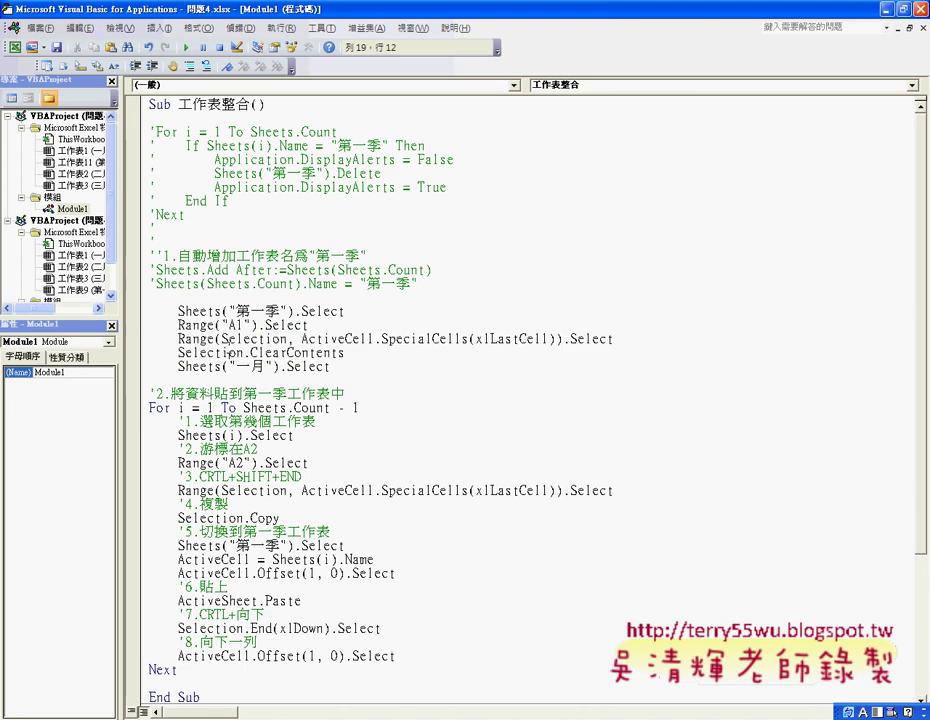
drag(570, 339, 614, 339)
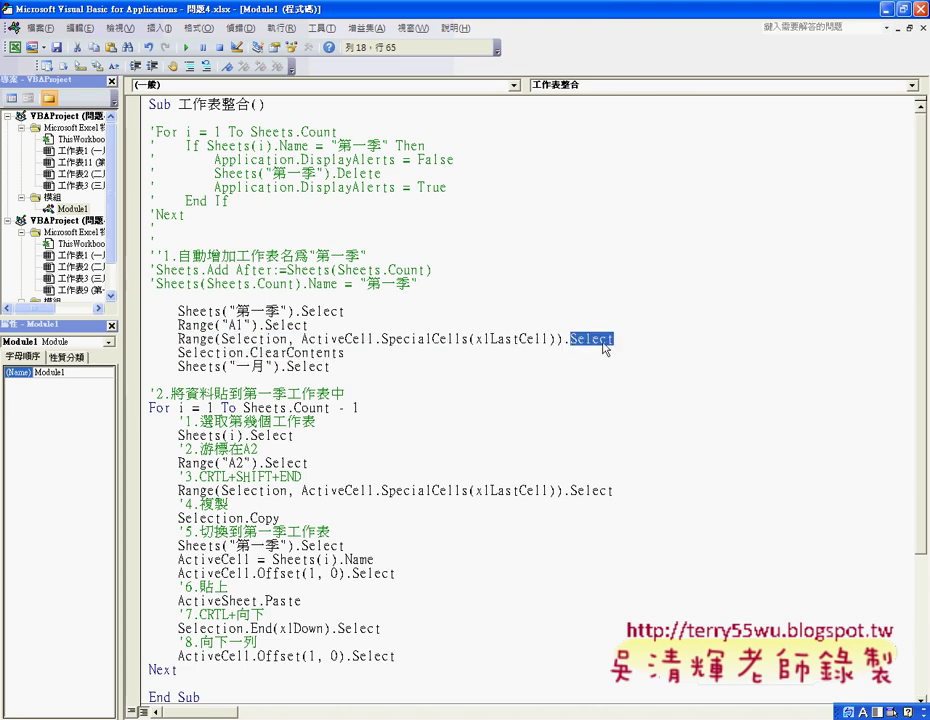
Step: Cut ClearContents from line 19, dismissing the resulting compile error
double_click(255, 352)
right_click(332, 356)
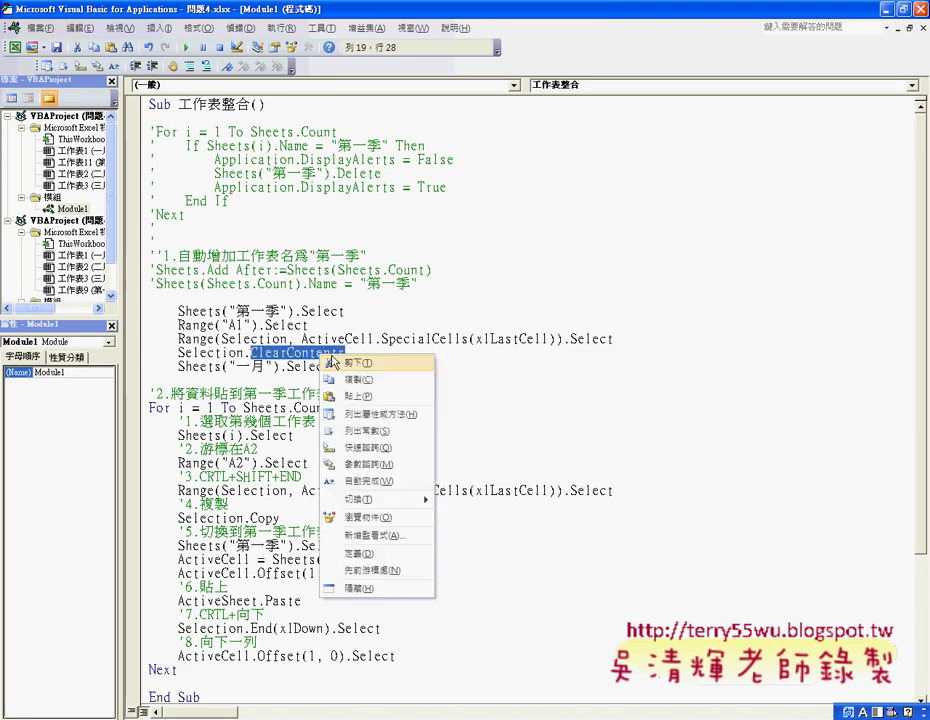
click(350, 362)
click(572, 343)
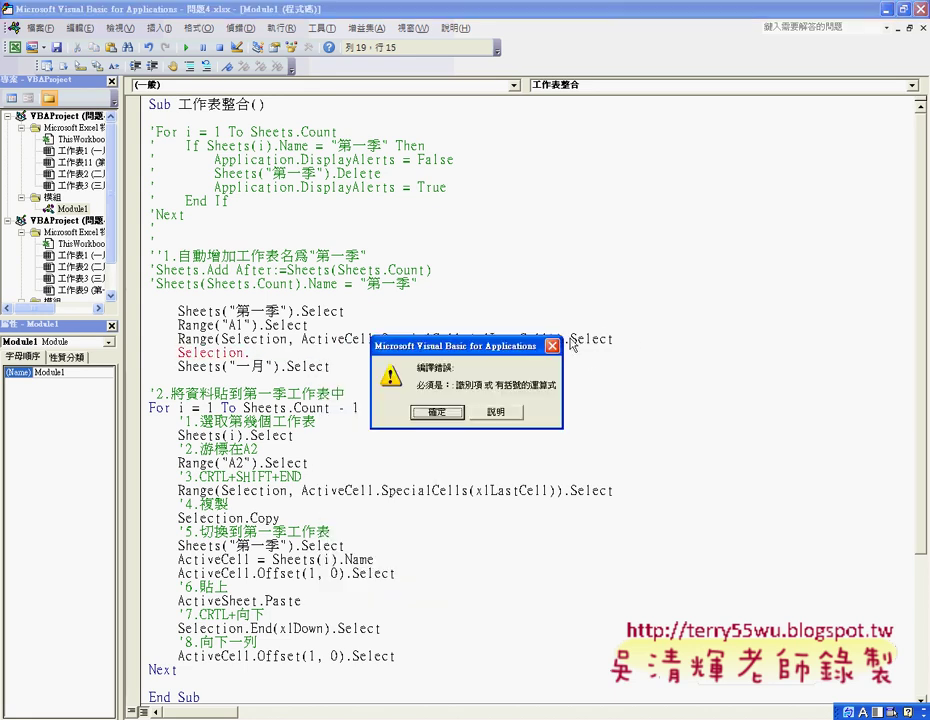
key(Return)
Step: Replace .Select on line 18 with ClearContents and delete the leftover Selection. line
drag(571, 339, 612, 339)
right_click(608, 341)
click(640, 382)
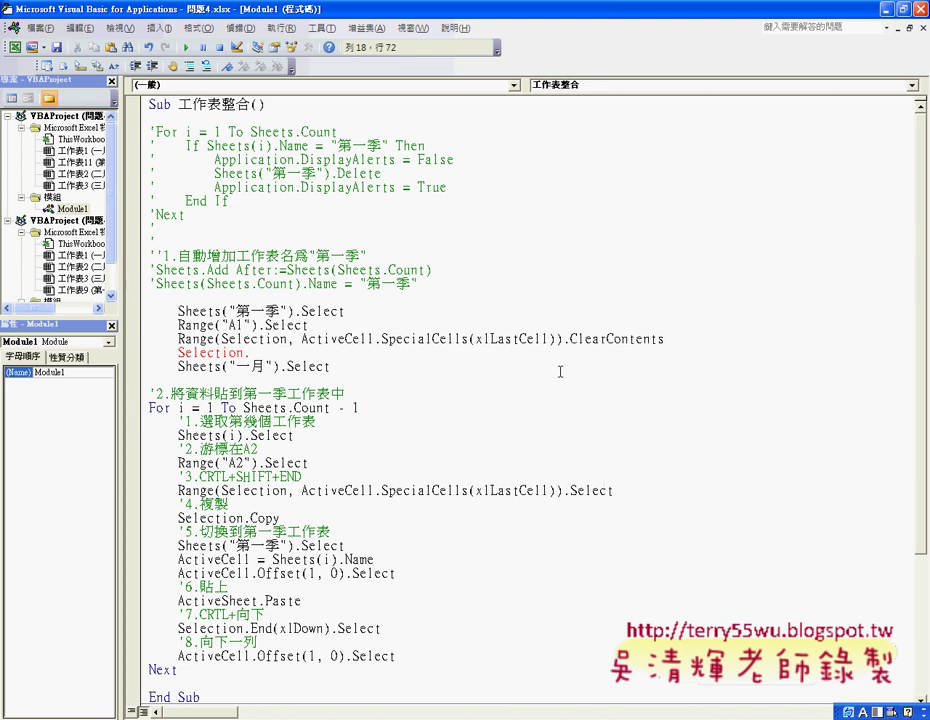
drag(251, 353, 107, 354)
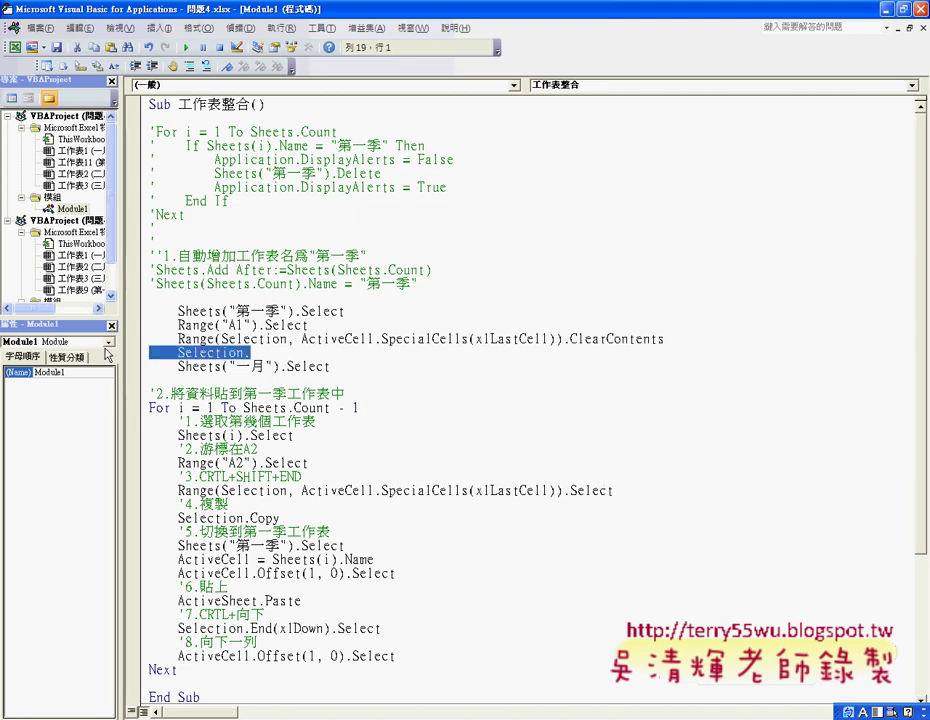
key(Delete)
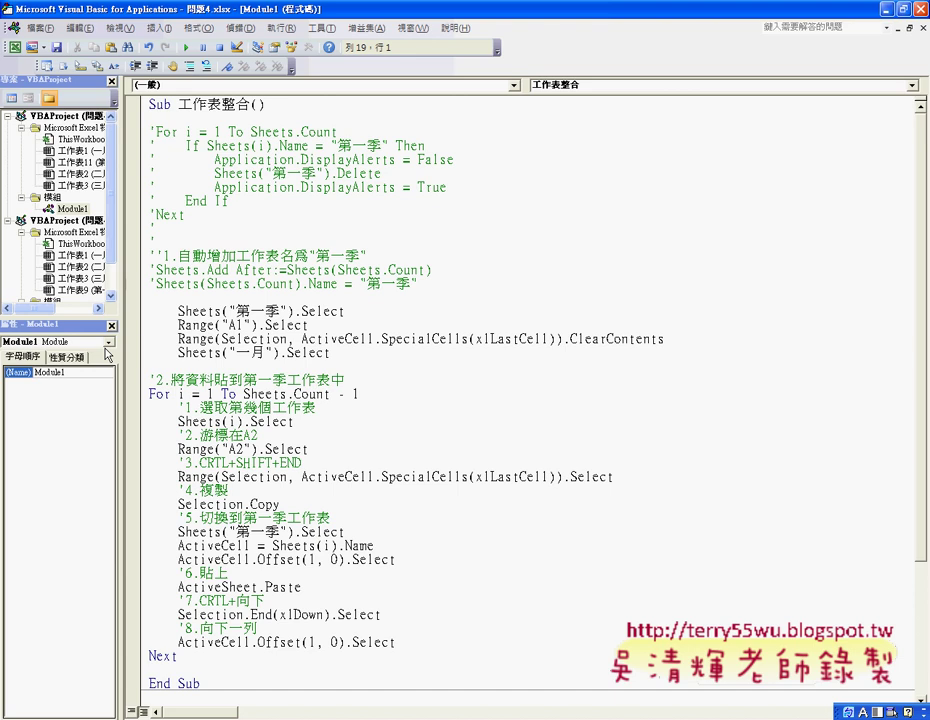
drag(178, 339, 562, 342)
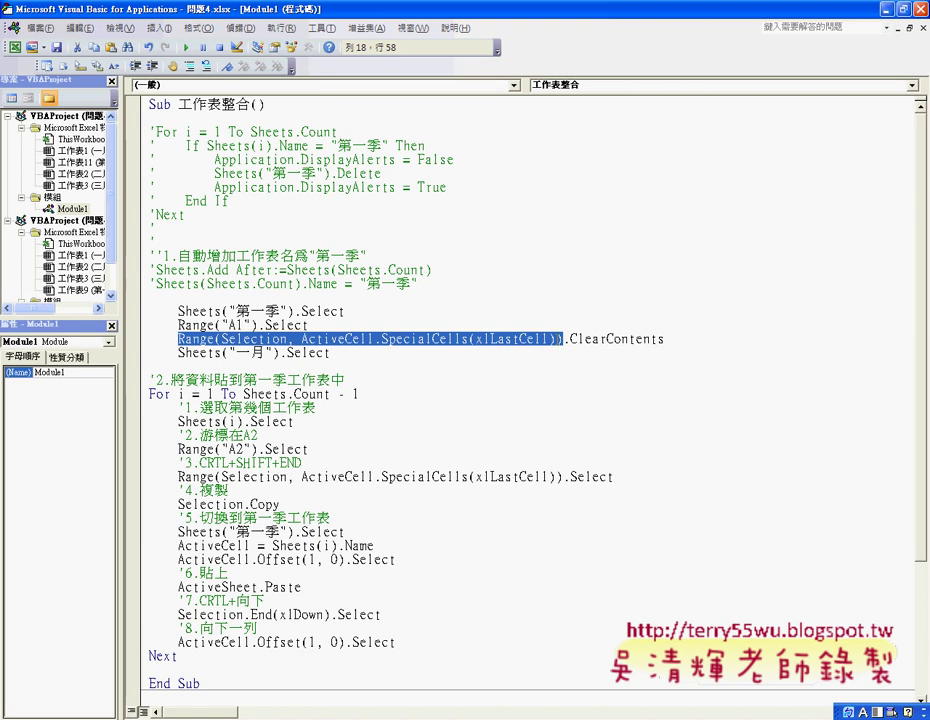
Step: Set a breakpoint on the Range(...).ClearContents line and dock the editor to the right half
drag(570, 339, 673, 341)
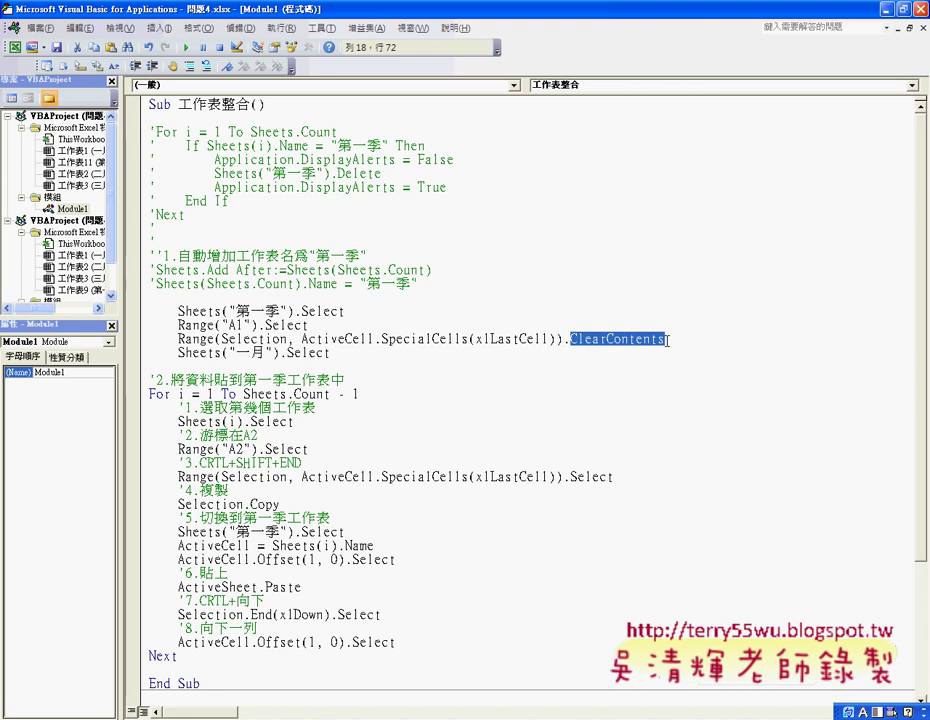
click(136, 340)
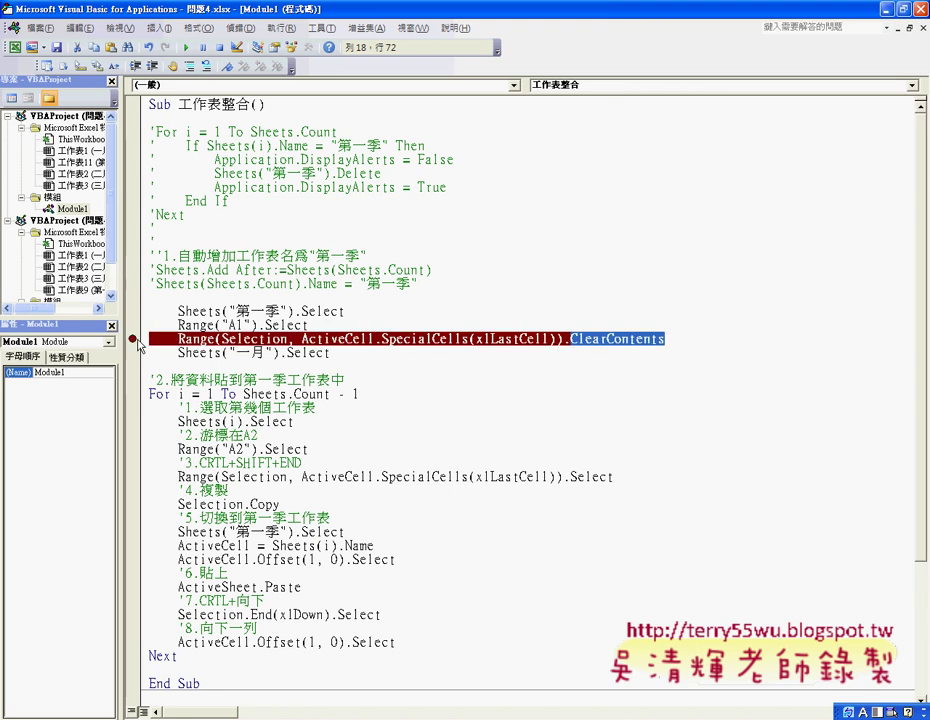
key(super+Right)
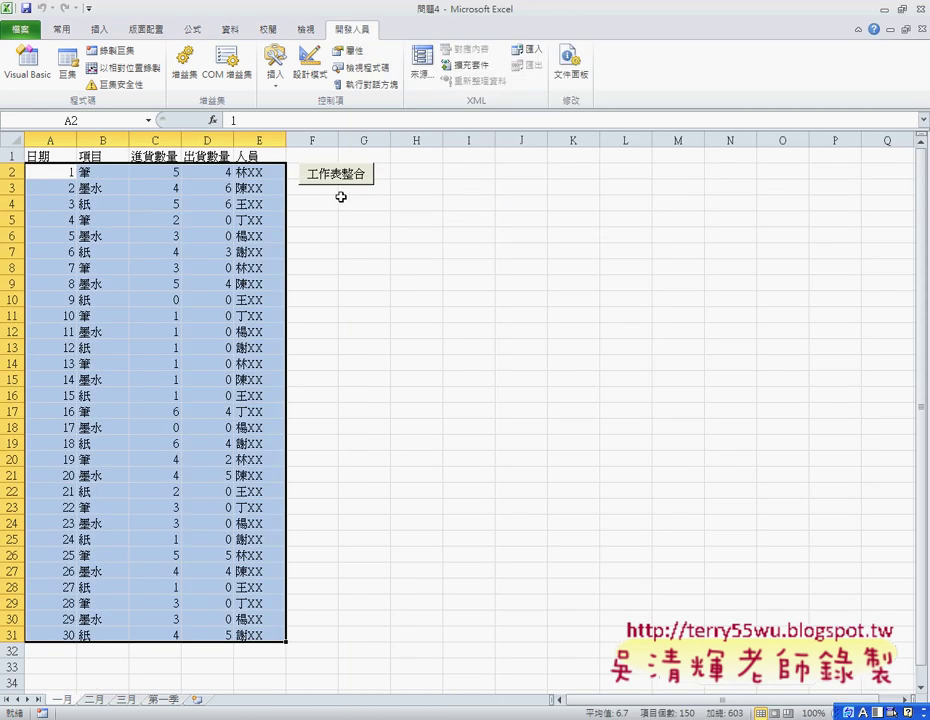
Step: Run 工作表整合, step over ClearContents with F8 at the breakpoint, then continue with F5
click(342, 178)
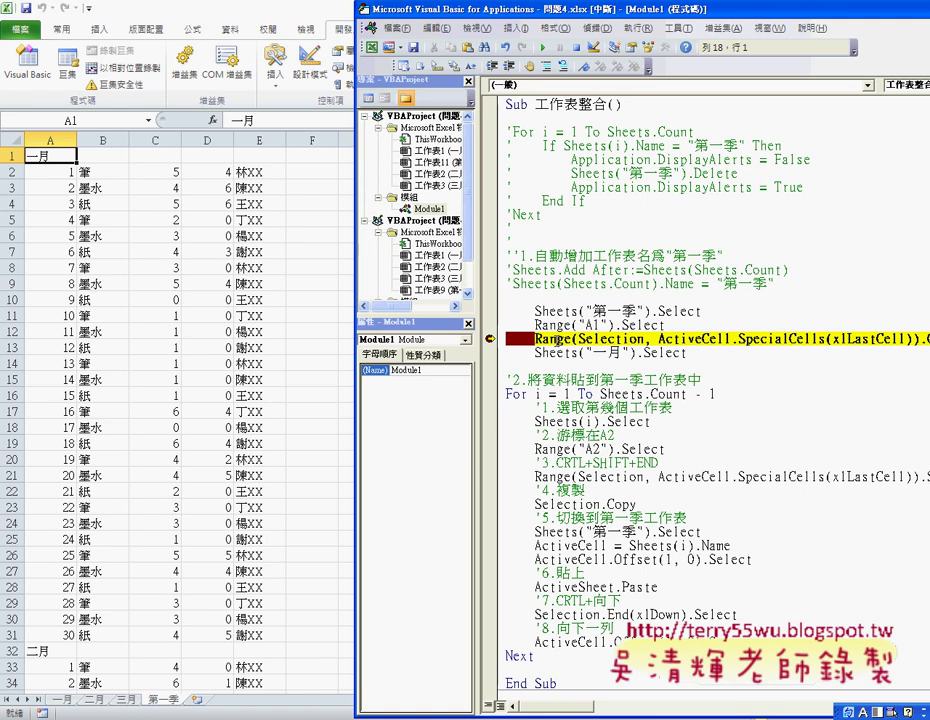
drag(477, 347, 413, 347)
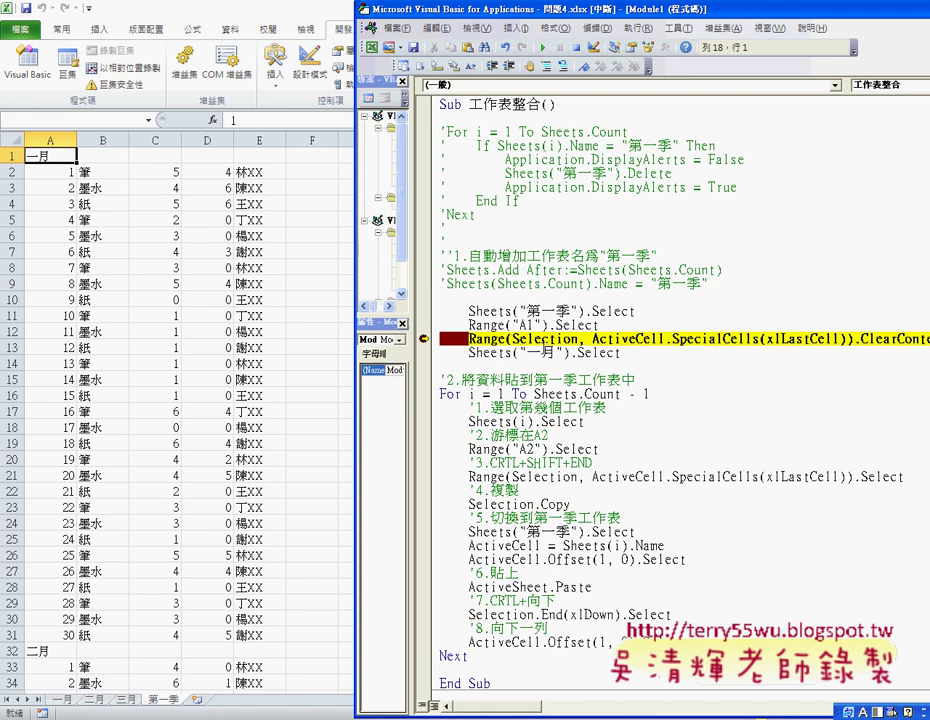
key(F8)
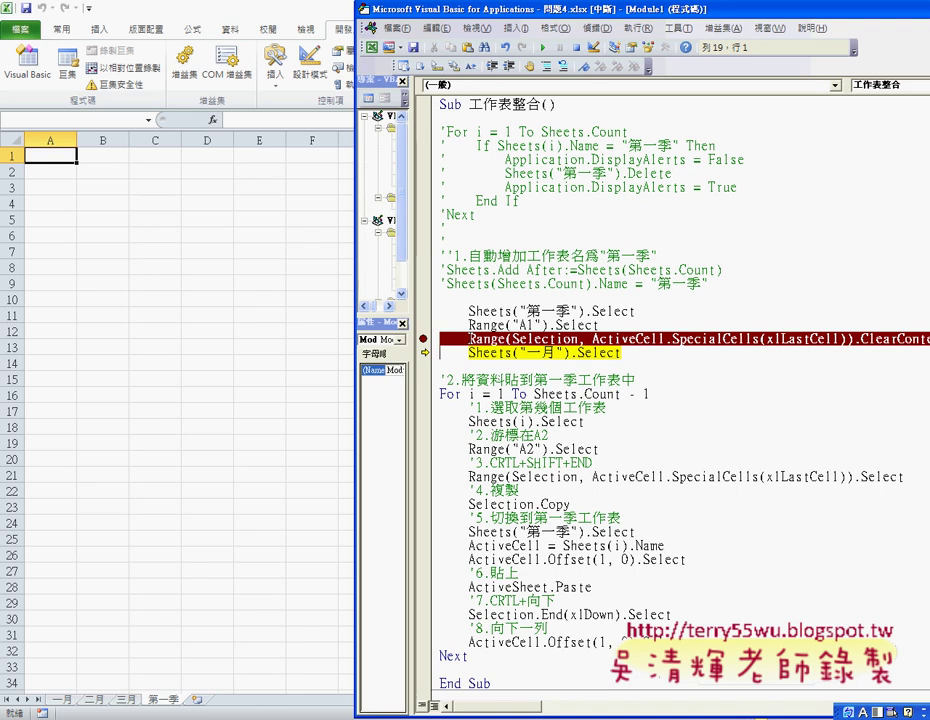
key(F5)
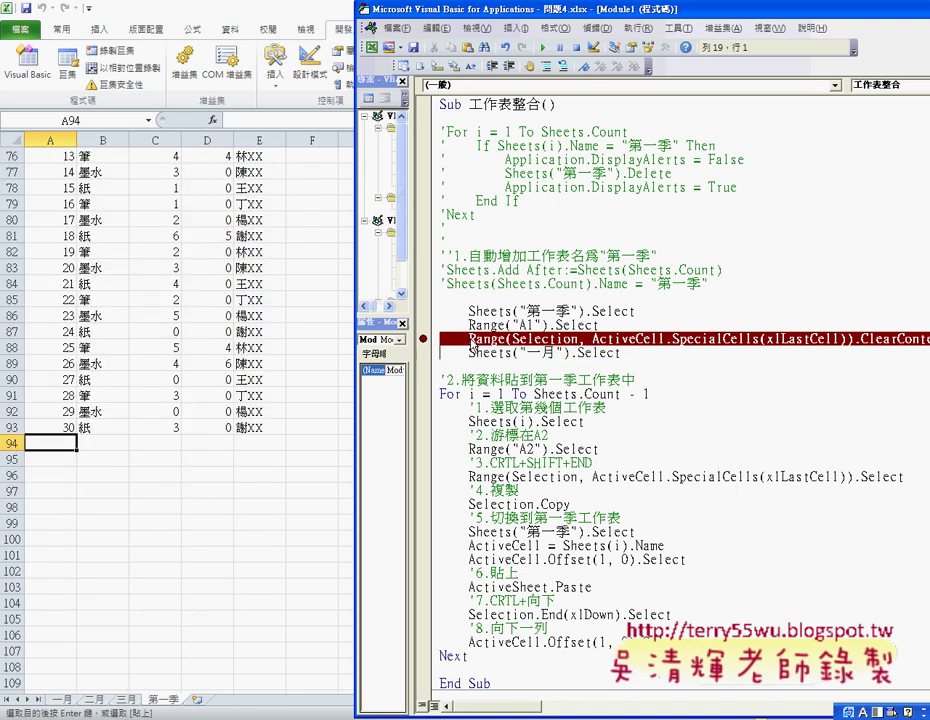
Step: Bring Excel forward and scroll 第一季 back to row 1, showing the 一月 and 二月 blocks
click(248, 470)
scroll(248, 470, up, 9)
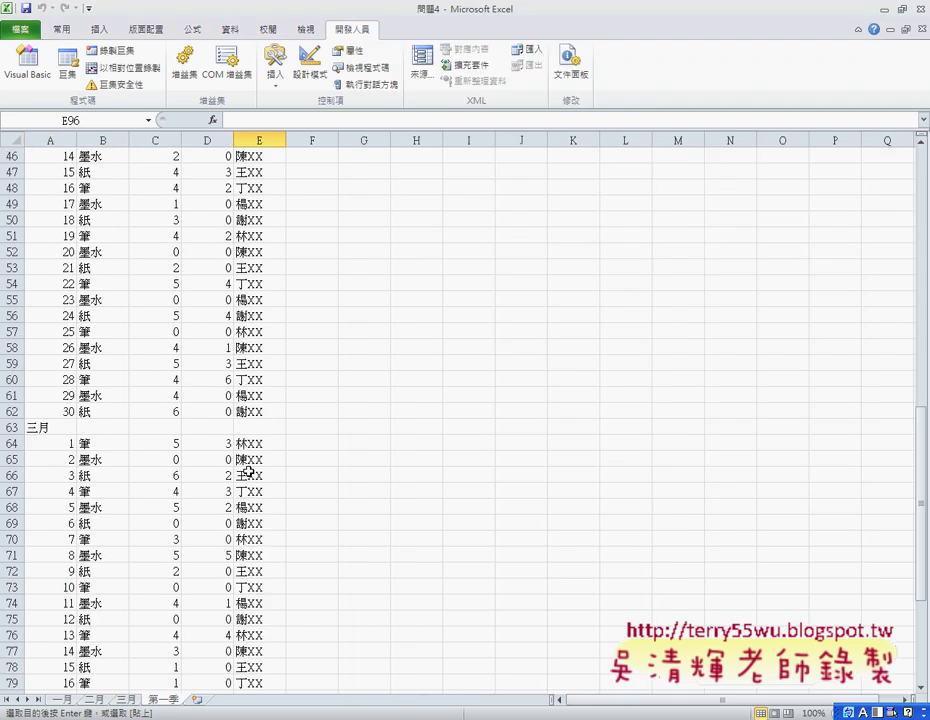
scroll(248, 470, up, 11)
scroll(248, 470, up, 4)
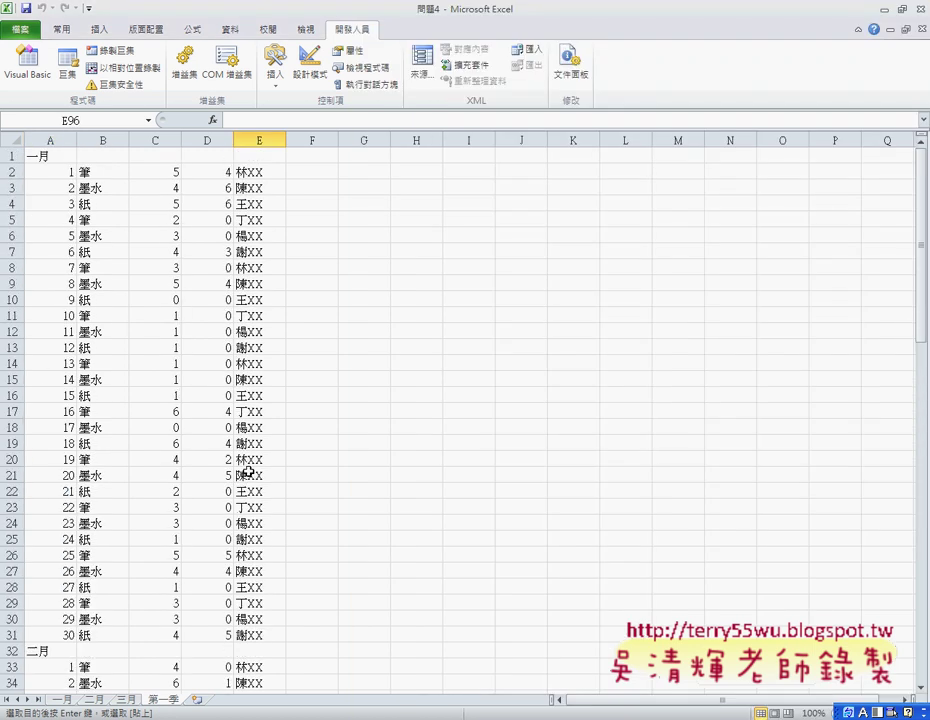